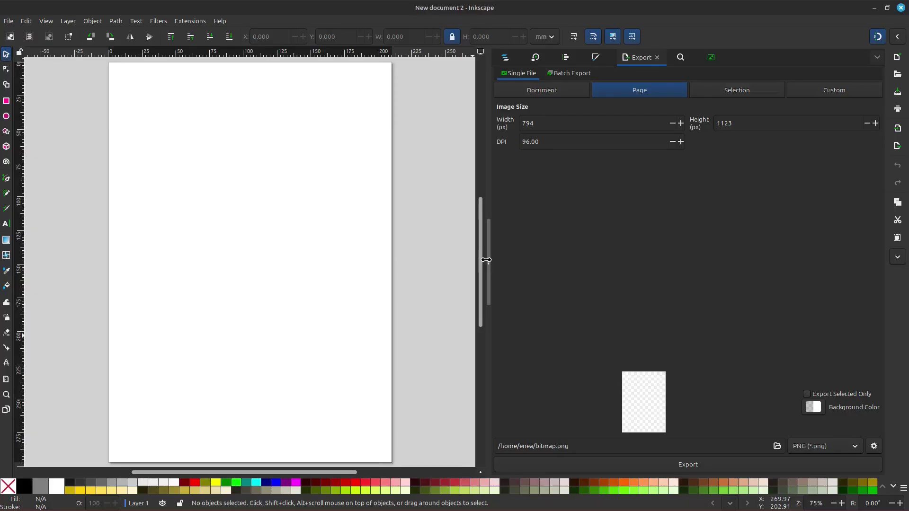
- Draw an eight-cornered regular polygon about 159 mm wide, centred near the middle of the page
left_click_drag(488, 260, 669, 260)
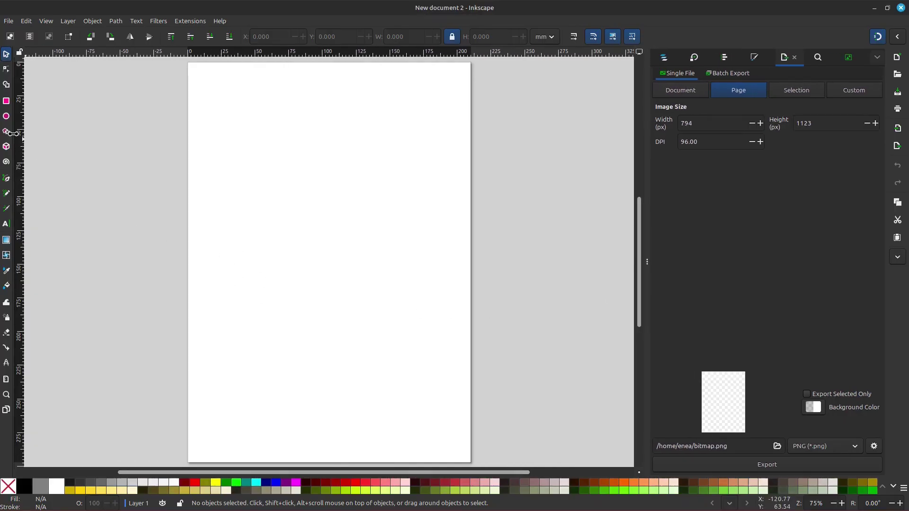
left_click(7, 132)
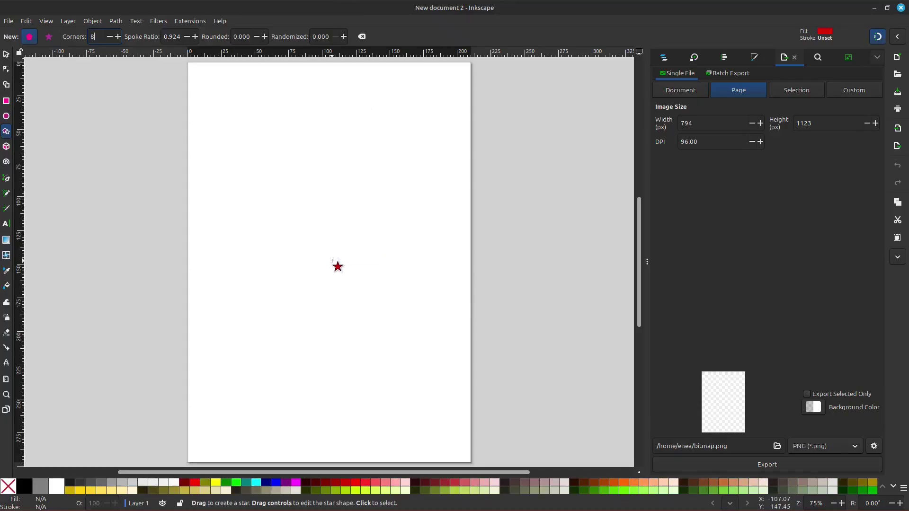
left_click_drag(329, 261, 411, 331)
left_click(7, 54)
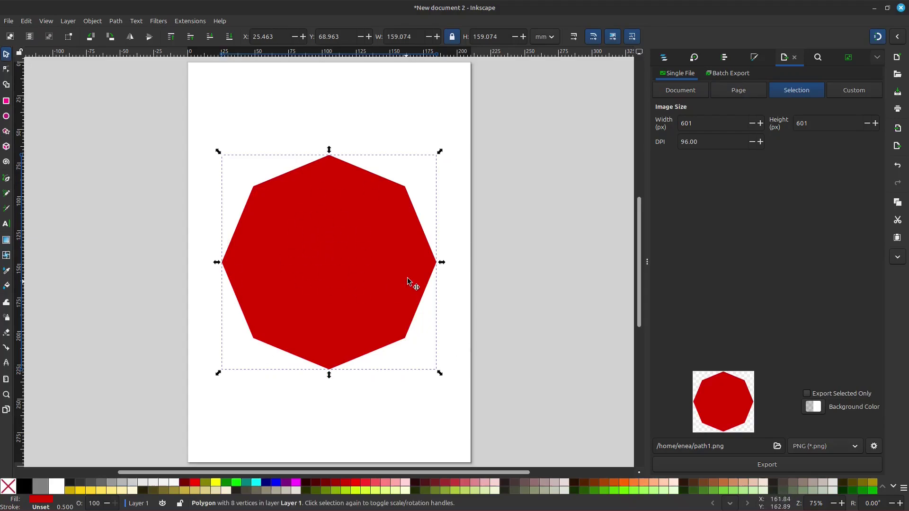
- Rotate the octagon by 22.5 degrees
left_click(694, 59)
left_click(717, 75)
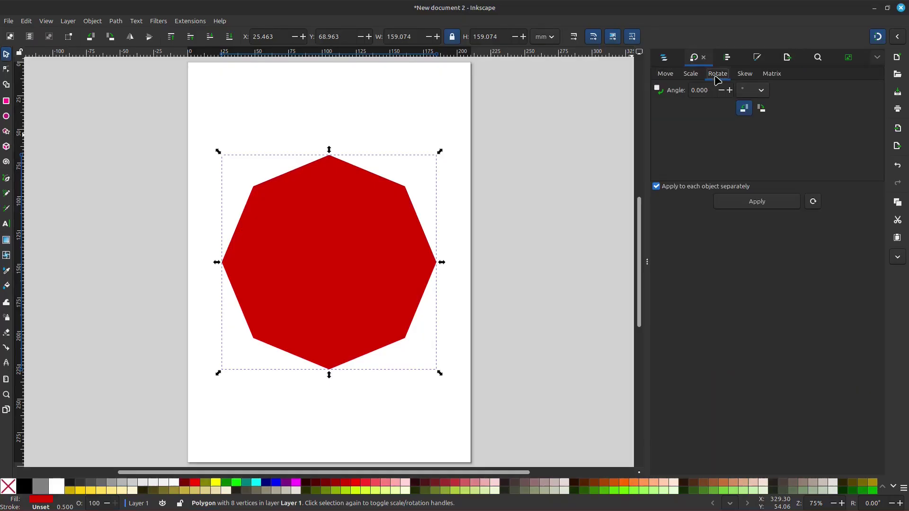
double_click(710, 91)
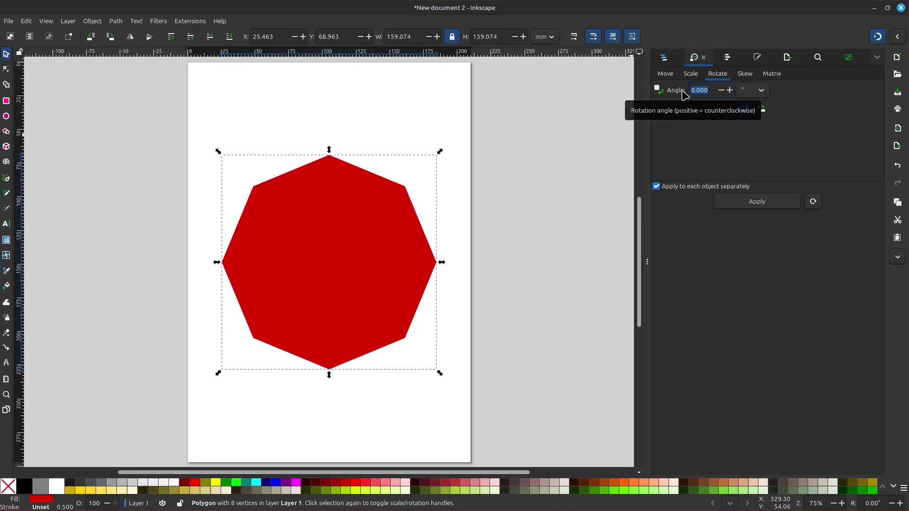
type("22.5")
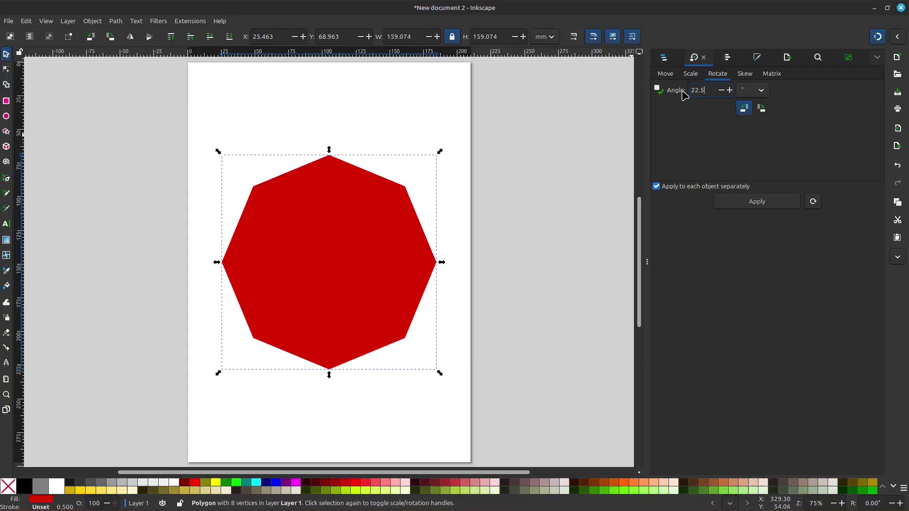
key("Return")
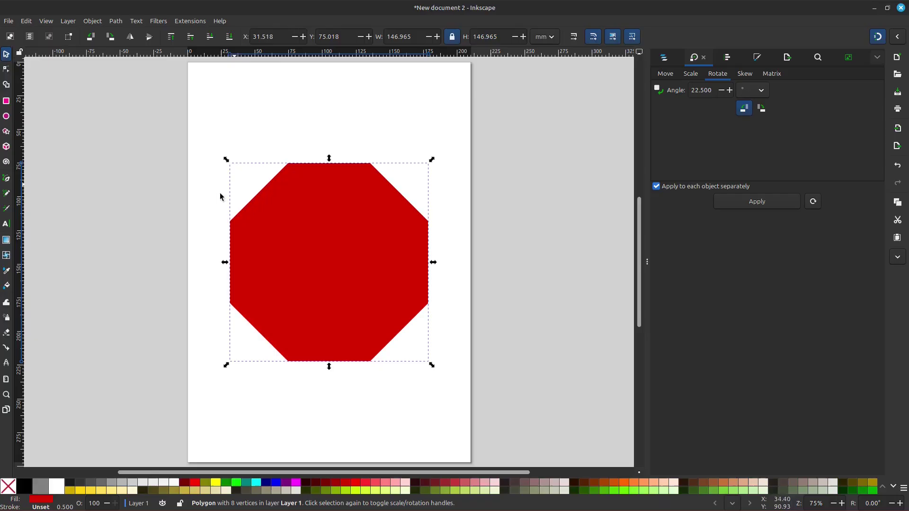
- Remove the octagon's fill and give it a flat black stroke
left_click(757, 57)
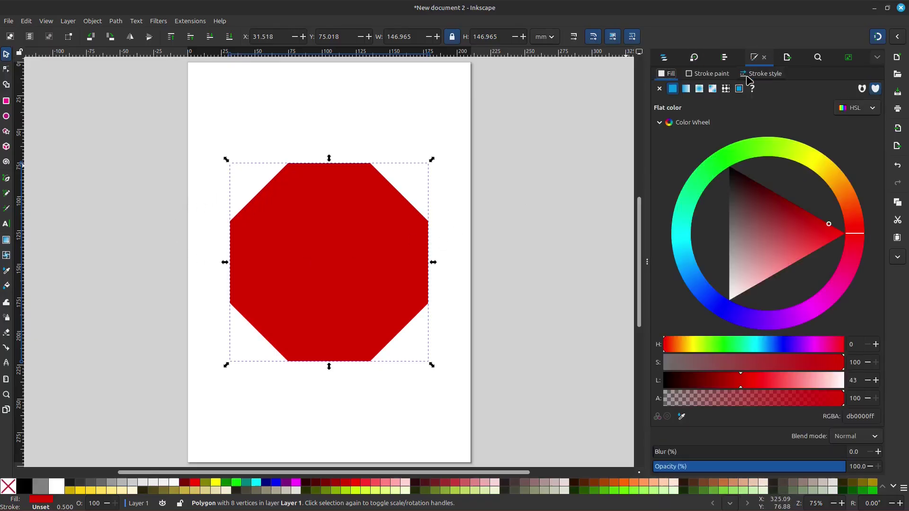
left_click(661, 89)
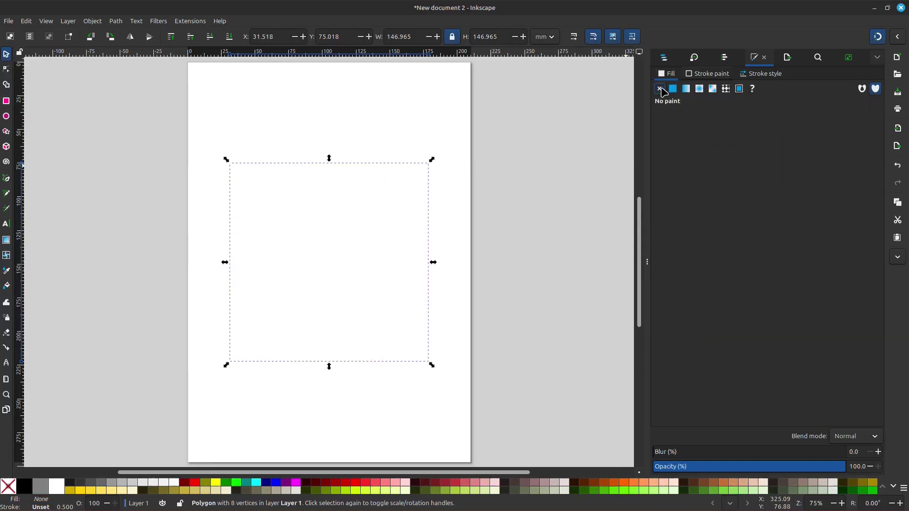
left_click(705, 74)
left_click(673, 90)
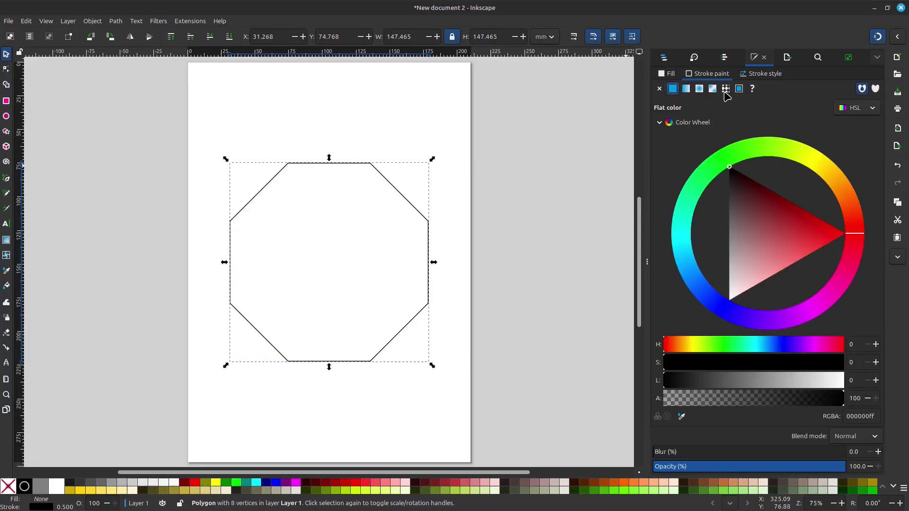
left_click(751, 75)
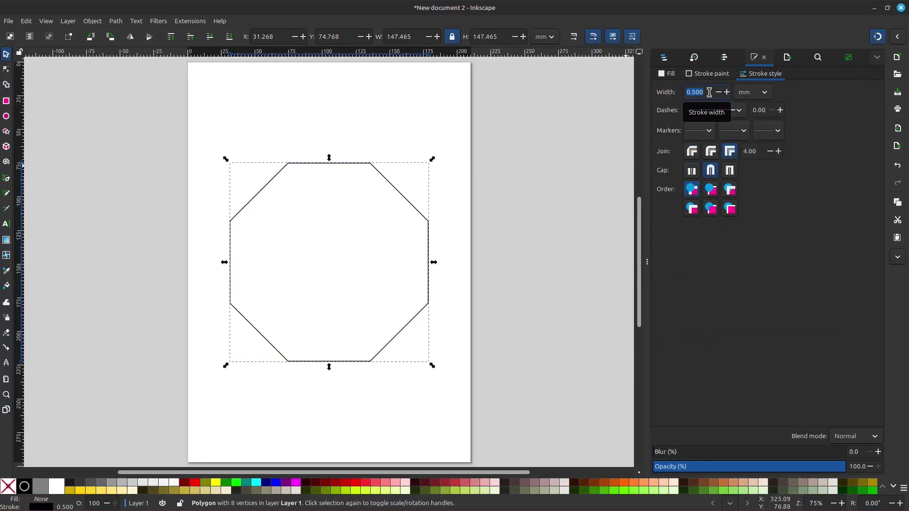
left_click(703, 90)
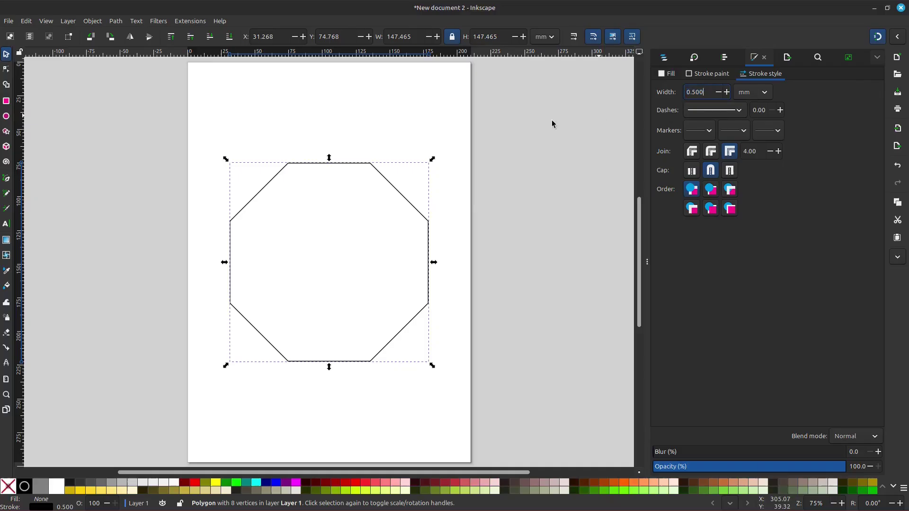
left_click(324, 261)
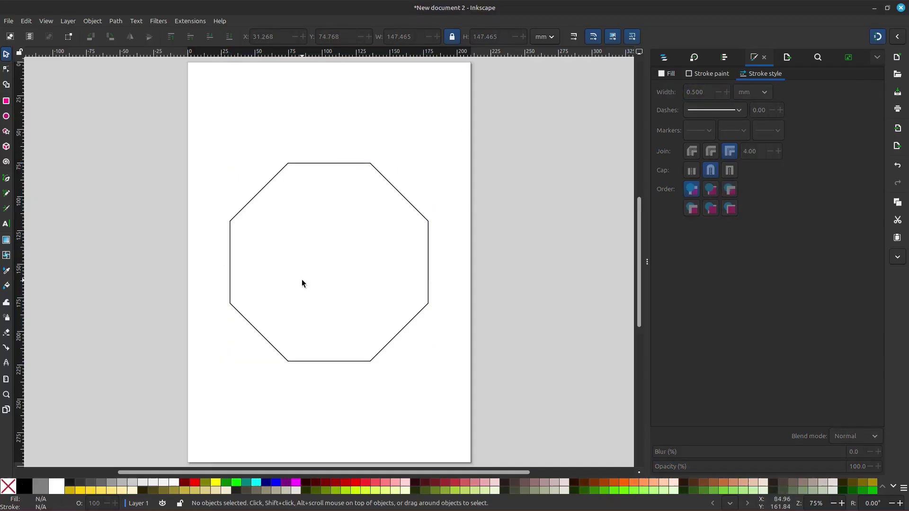
- Draw two straight diagonals with the Pen tool, joining each of the octagon's two top vertices to its opposite bottom vertex
scroll(302, 281, "down", 2)
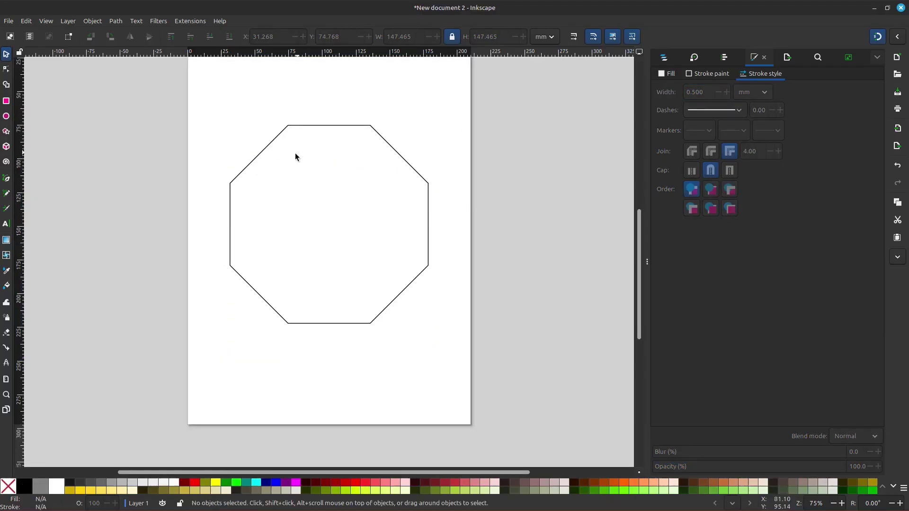
scroll(302, 154, "up", 1, "ctrl")
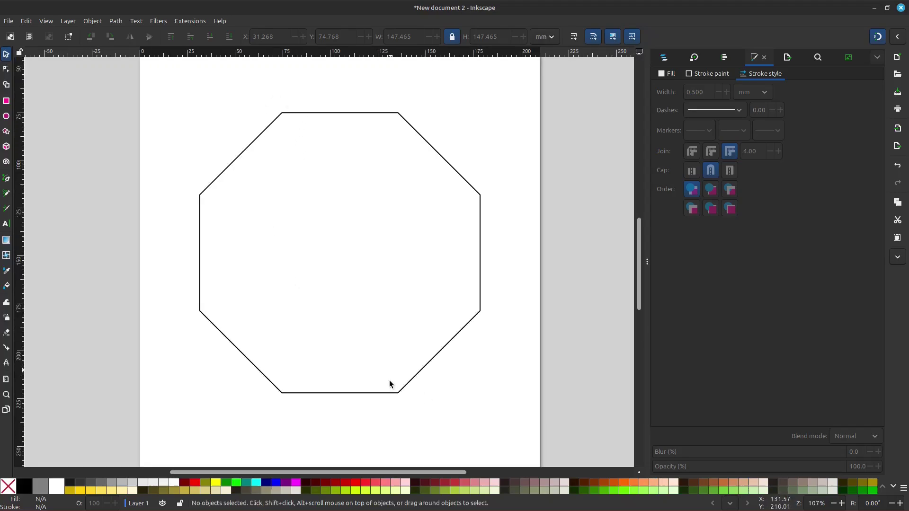
left_click(7, 179)
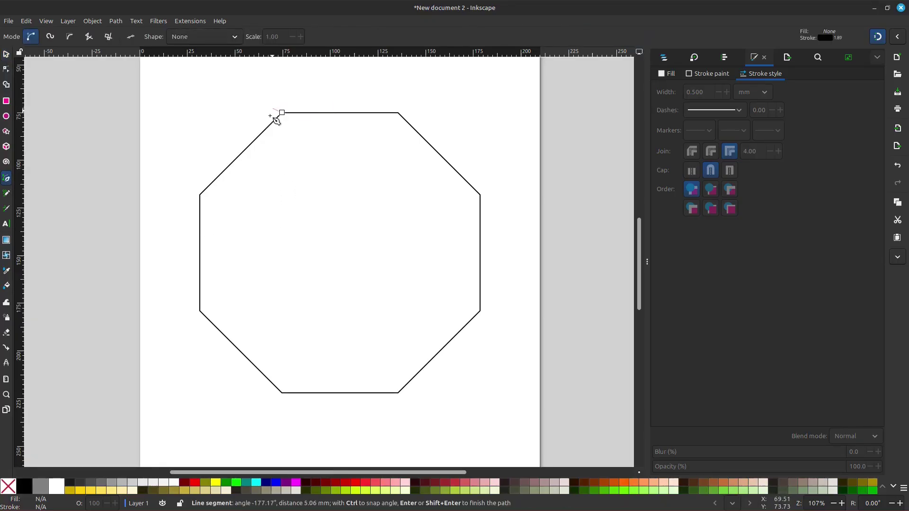
left_click(281, 114)
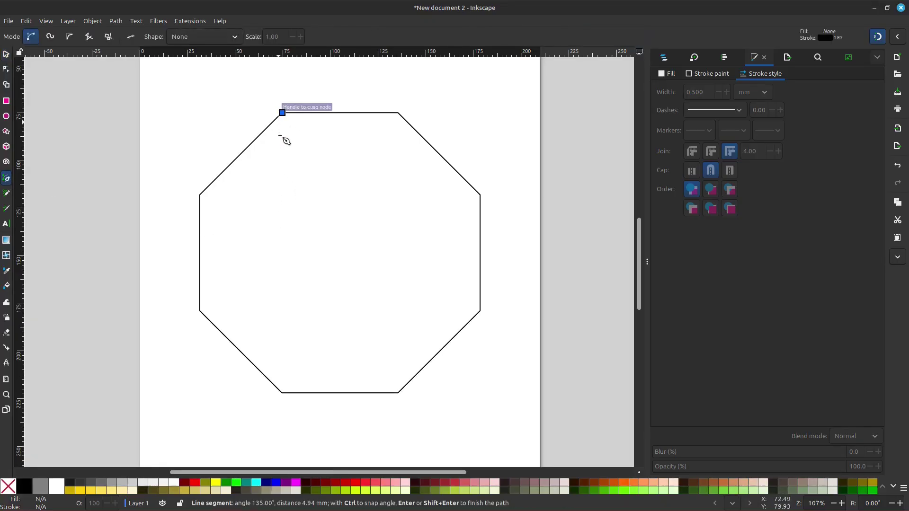
left_click(398, 393)
key("Return")
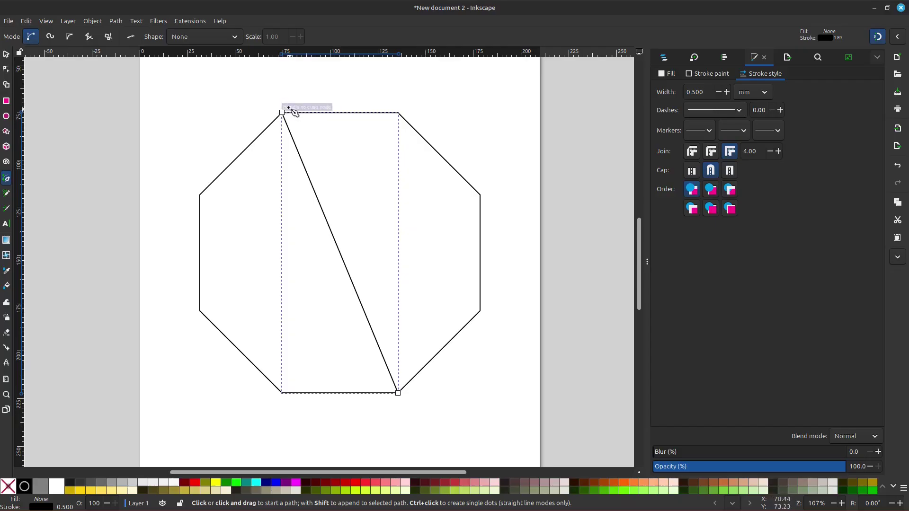
left_click(398, 113)
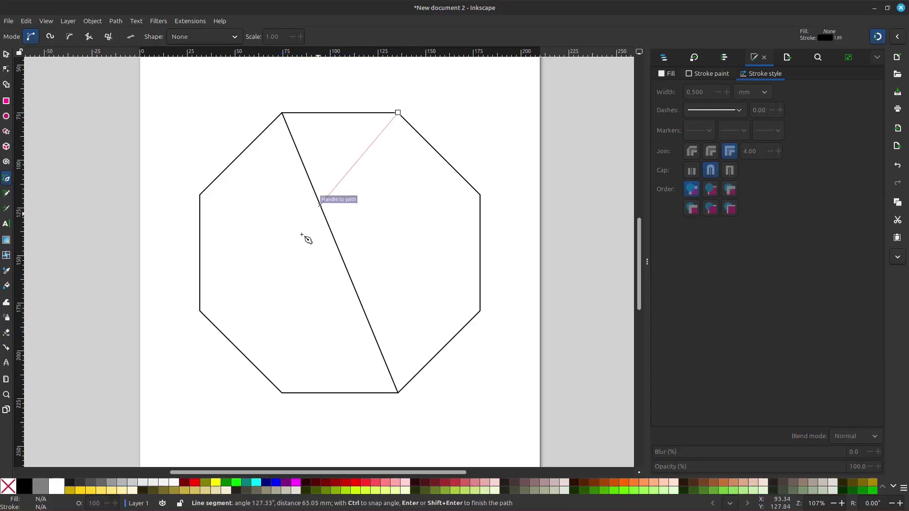
left_click(283, 393)
key("Return")
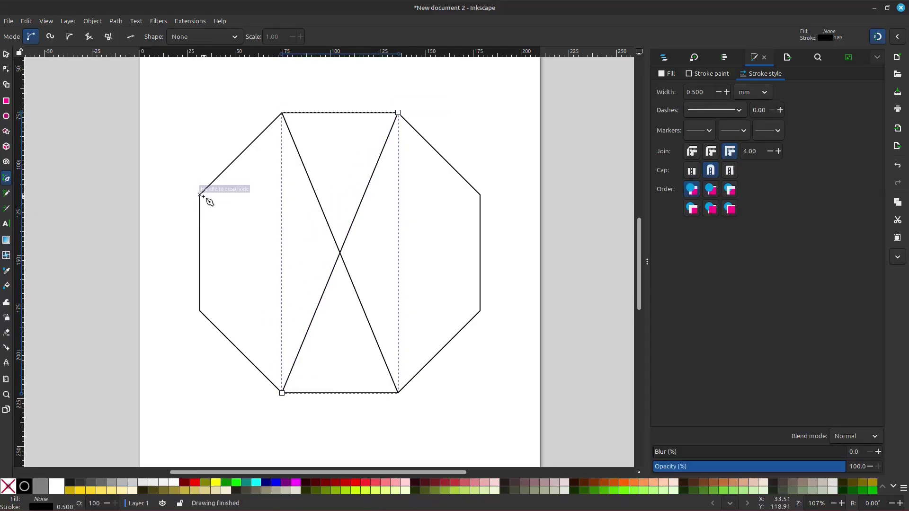
- Draw two more straight diagonals through the centre, joining the octagon's left side vertices to the opposite right side vertices
left_click(199, 195)
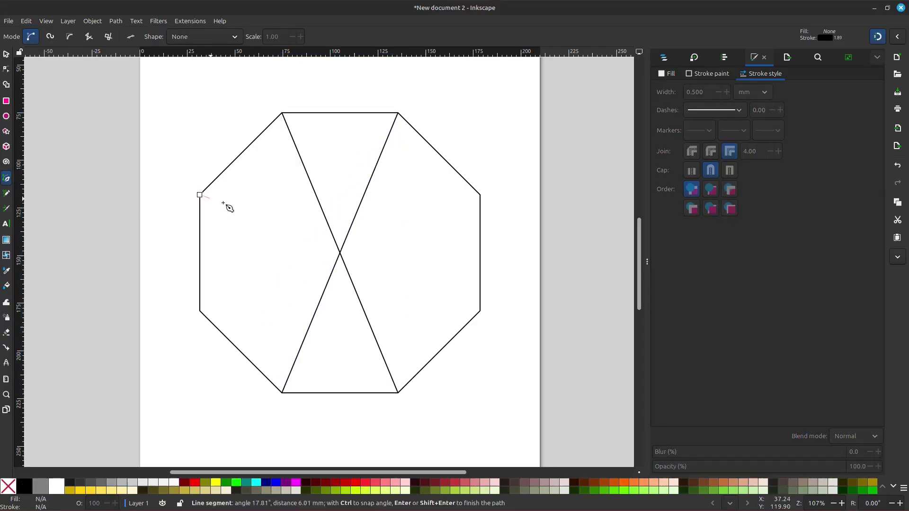
left_click(480, 311)
key("Return")
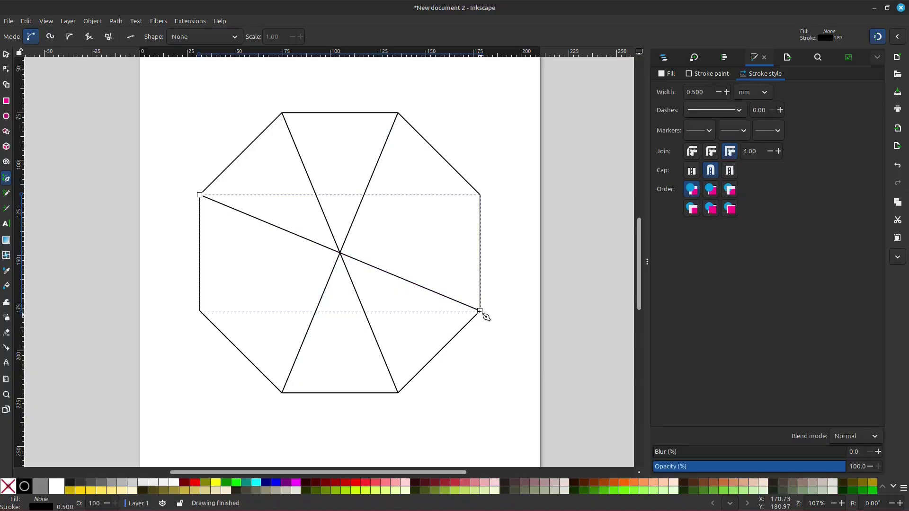
left_click(480, 195)
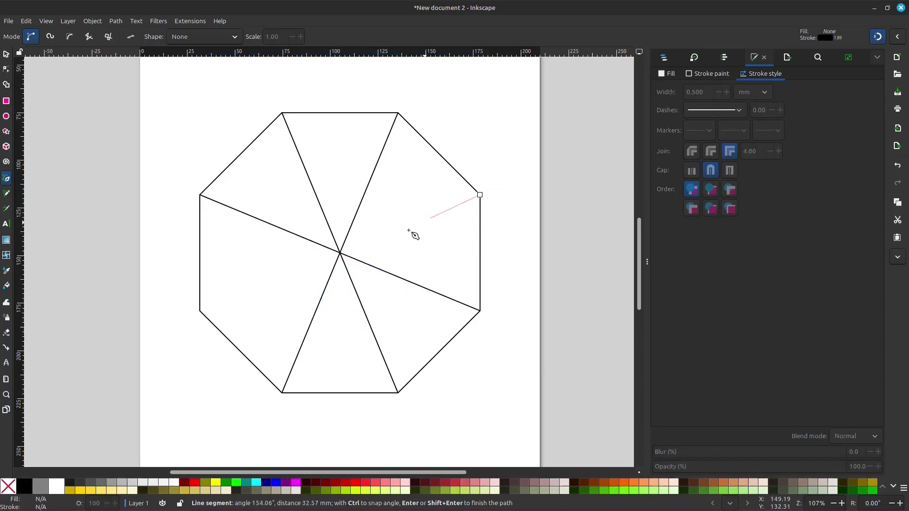
left_click(200, 312)
key("Return")
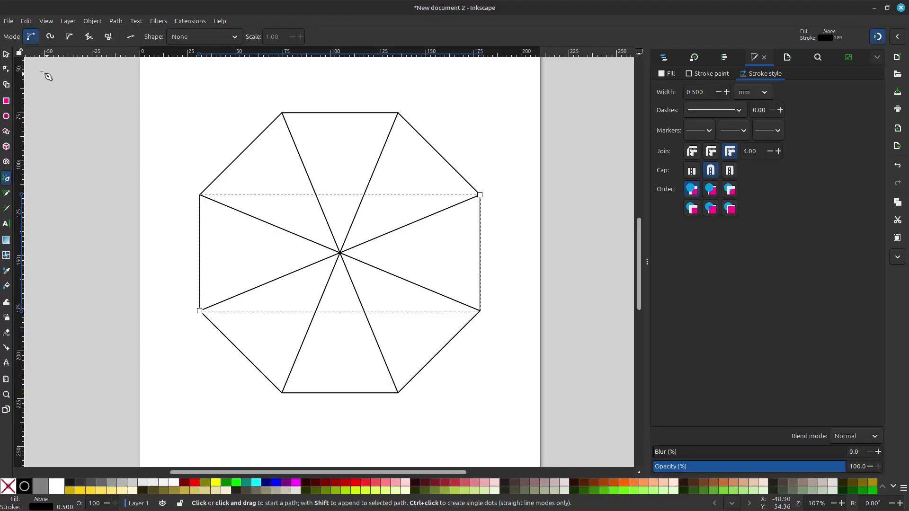
- Delete the octagon outline, keeping only the four crossing diagonals
left_click(7, 56)
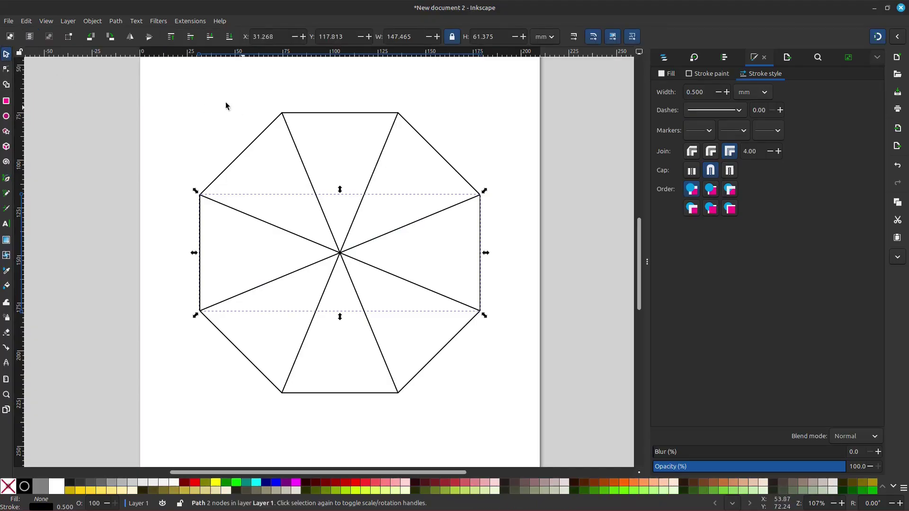
left_click(434, 151)
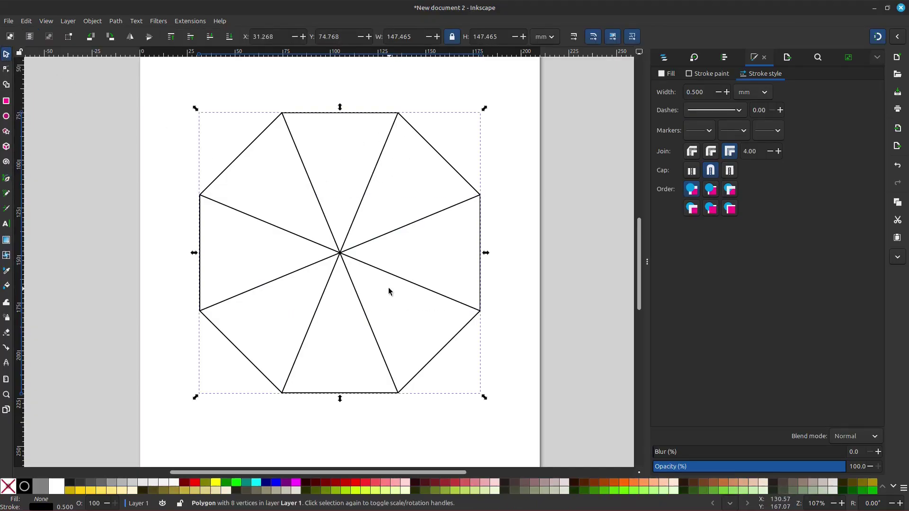
key("Delete")
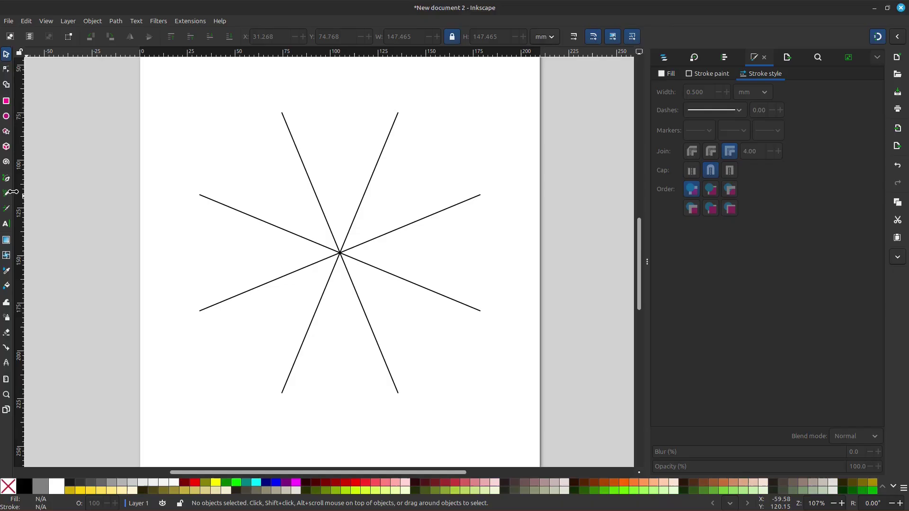
- Draw a straight line with the Pen tool from the top-left spoke end to the lower-right spoke end
left_click(6, 179)
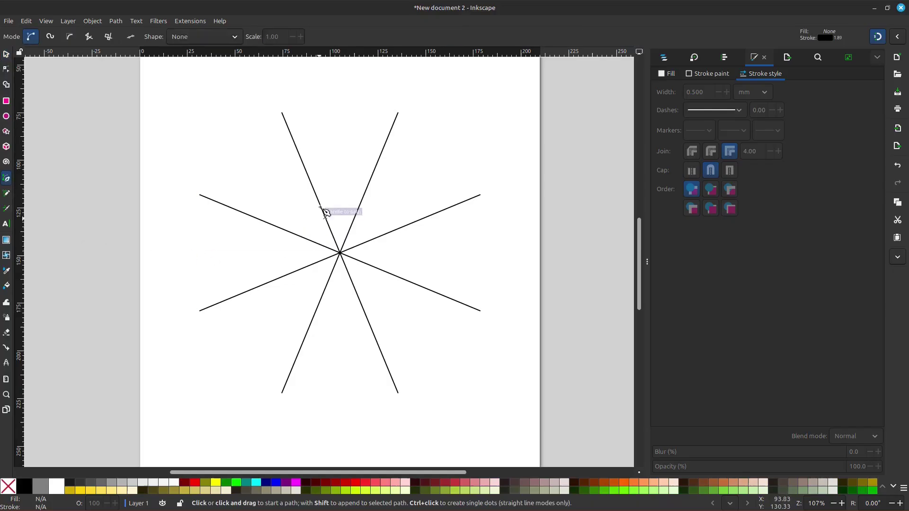
left_click(282, 113)
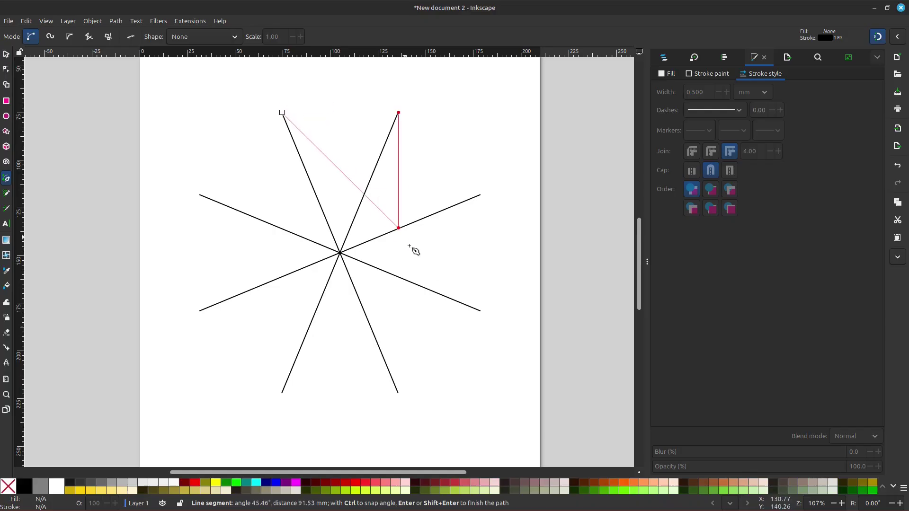
scroll(472, 308, "up", 2)
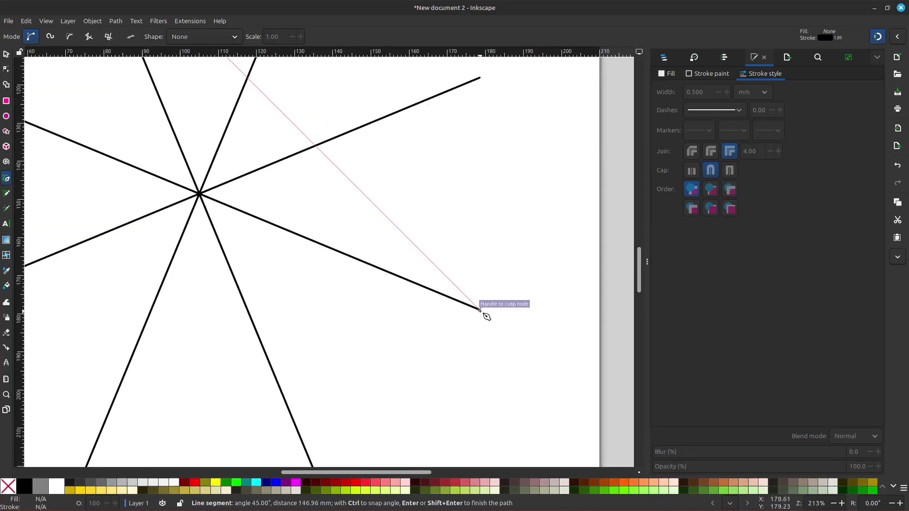
double_click(479, 310)
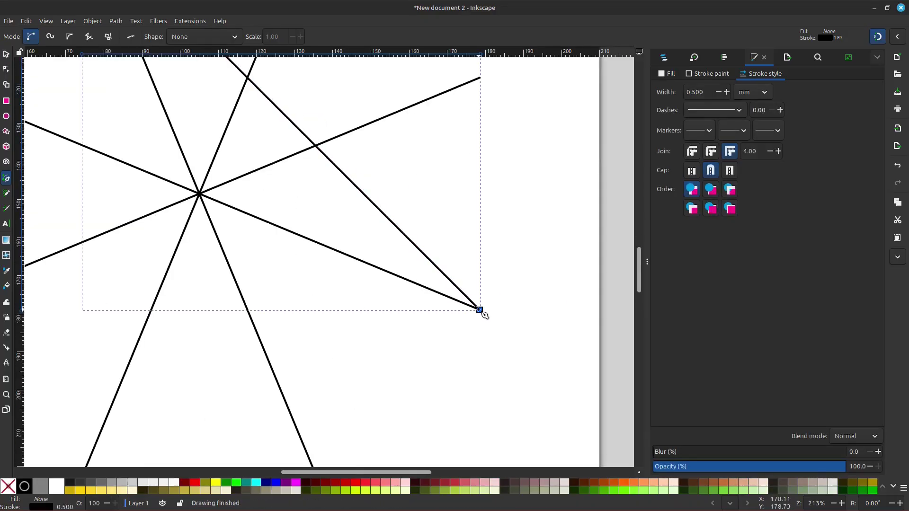
scroll(402, 335, "down", 3)
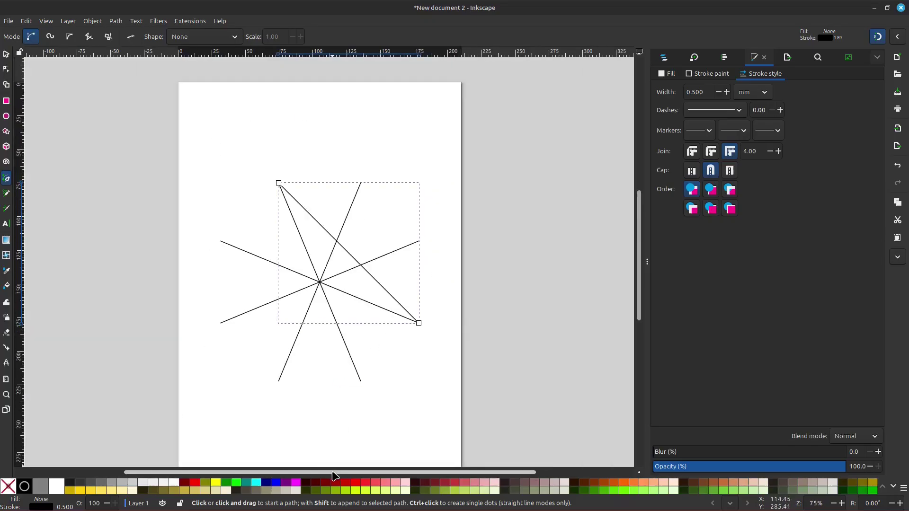
- Draw a straight line from the top-right spoke end to the lower-left spoke end
left_click_drag(336, 472, 314, 471)
scroll(368, 186, "up", 1)
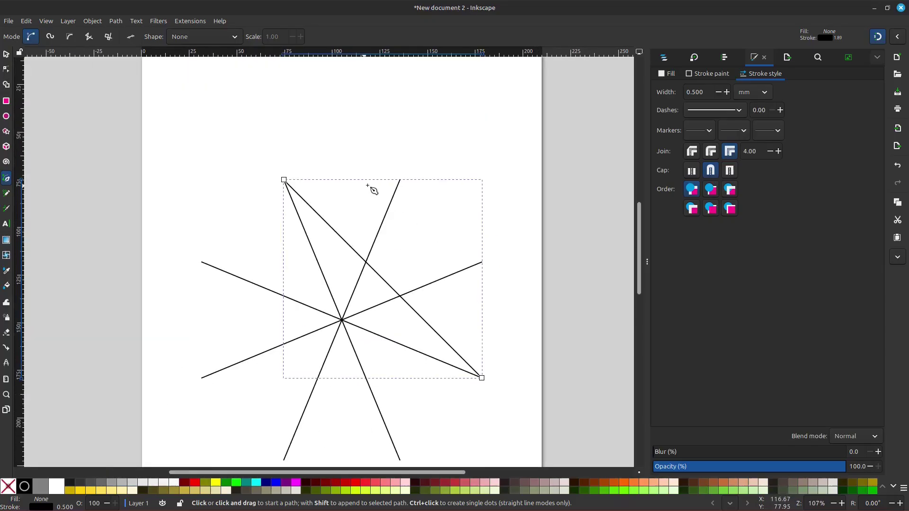
left_click(400, 180)
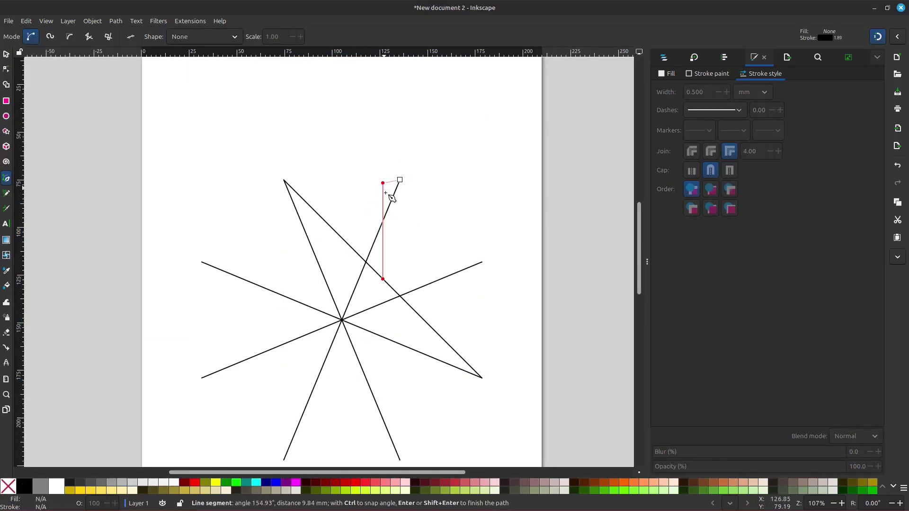
double_click(202, 379)
scroll(232, 389, "down", 2)
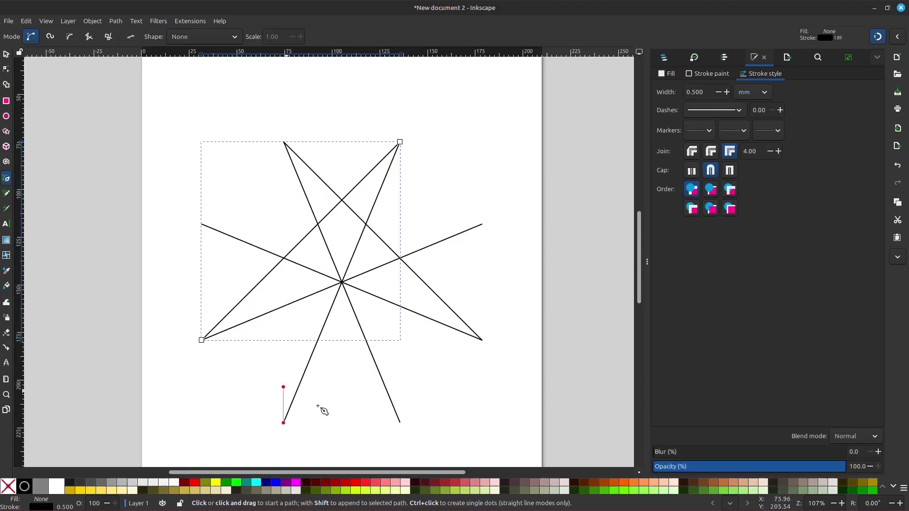
- Draw a straight line with the Pen tool from the bottom-right spoke end to the upper spoke end on the left side
left_click(400, 423)
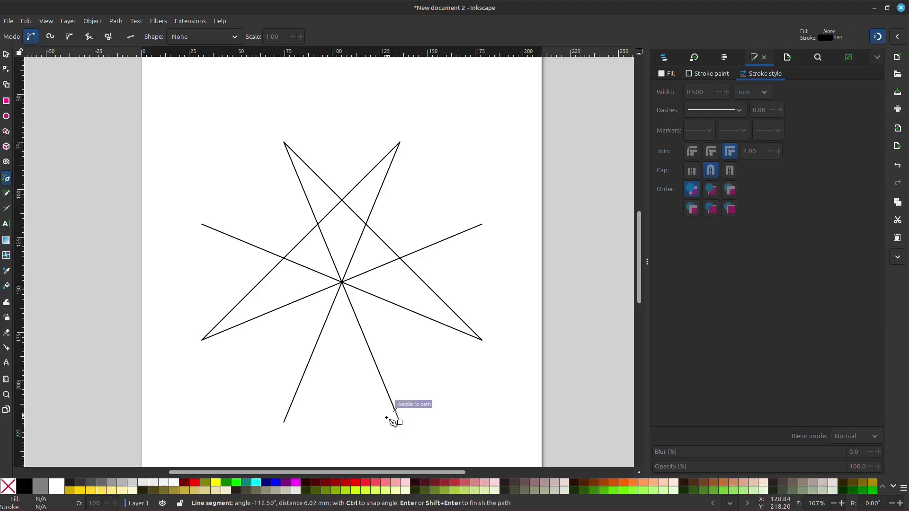
left_click(202, 226)
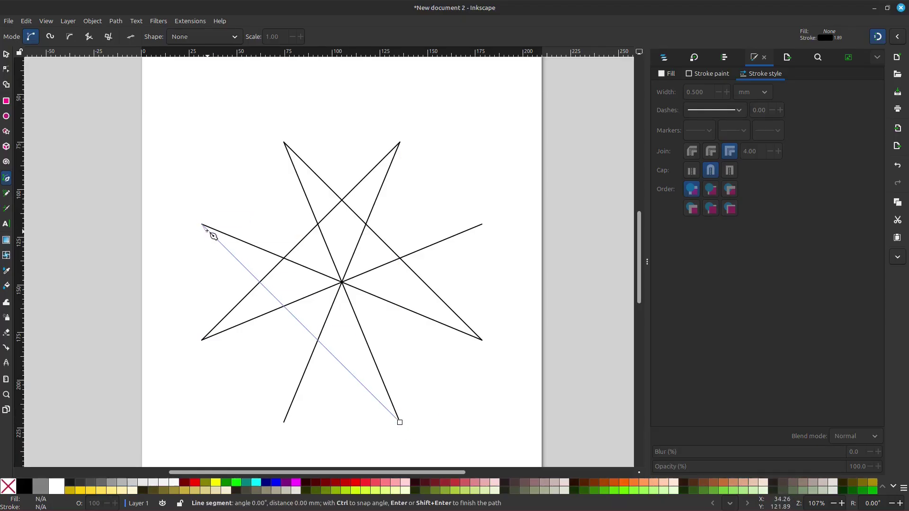
key("BackSpace")
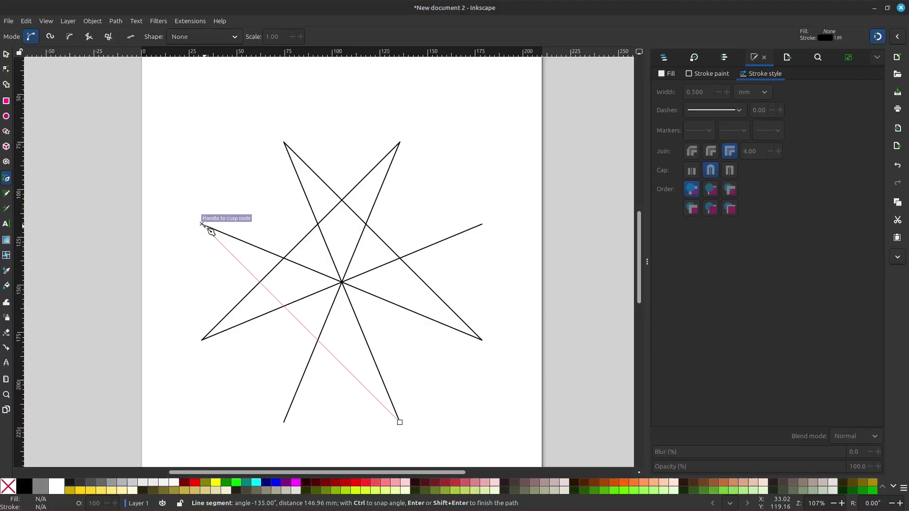
double_click(202, 225)
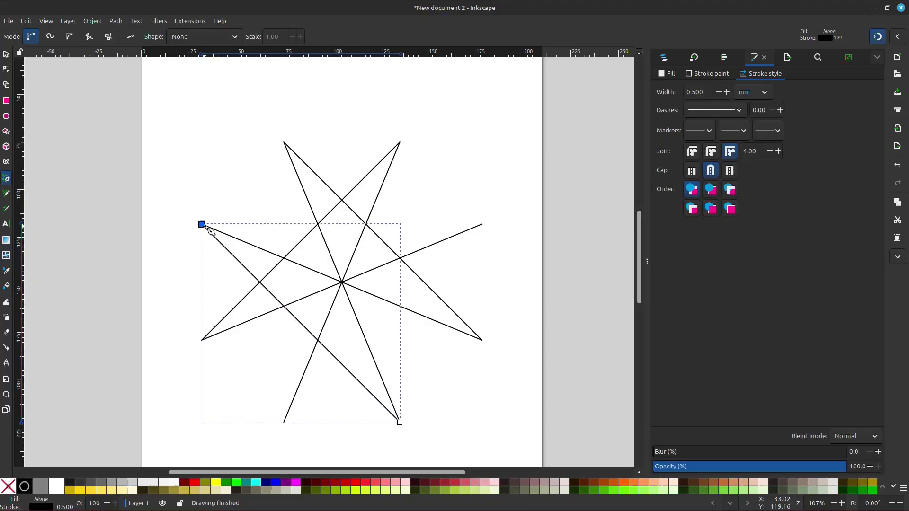
- Draw a straight line from the bottom-left spoke end to the upper spoke end on the right side, and leave it deselected
left_click(285, 422)
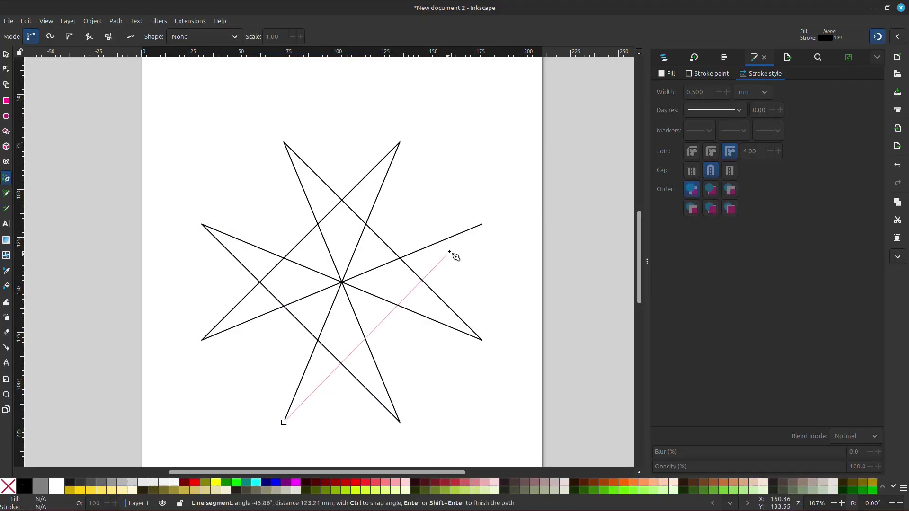
double_click(483, 224)
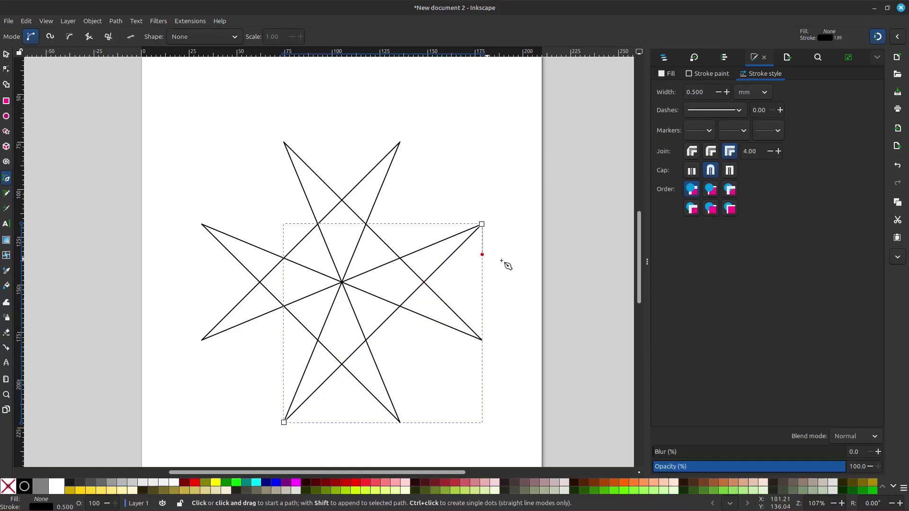
left_click(7, 55)
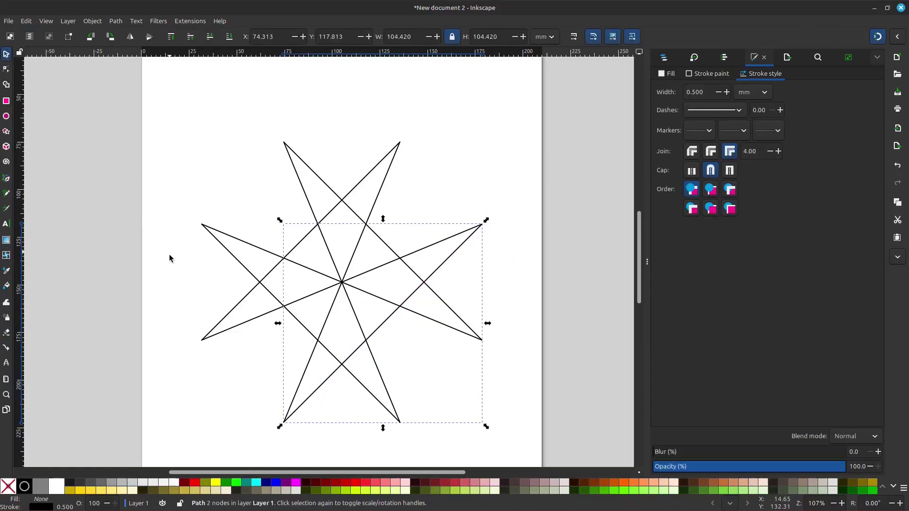
left_click(174, 314)
- Use the Shape Builder on all eight lines to unite the three fragments of each notched arm into four separate shapes, and apply the result
scroll(174, 314, "down", 2)
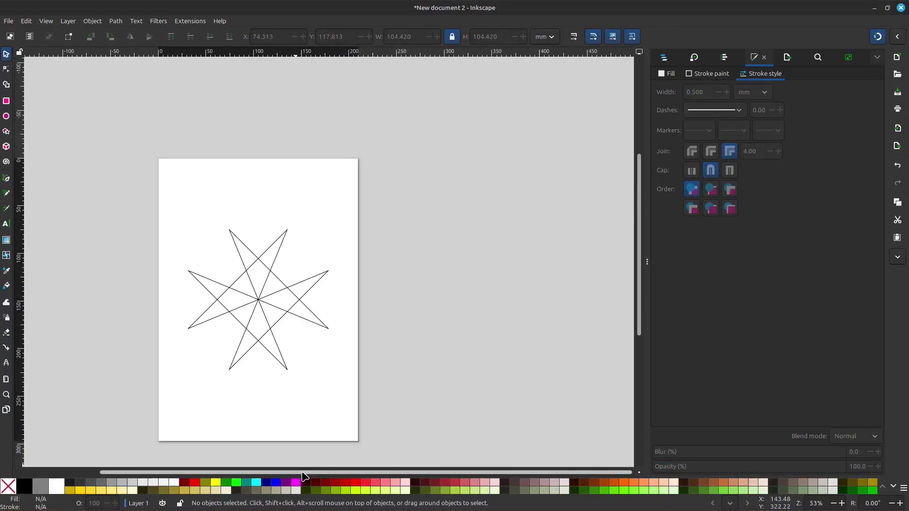
left_click_drag(295, 472, 255, 473)
scroll(190, 367, "up", 1)
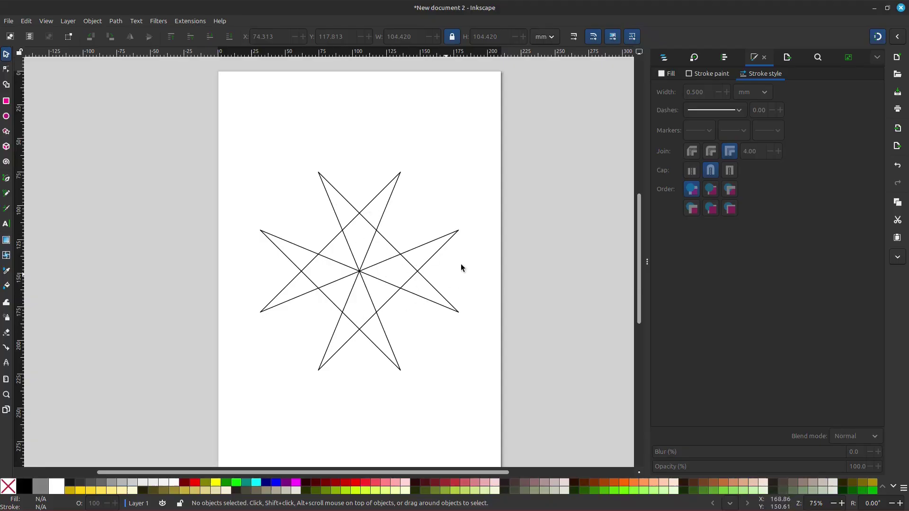
left_click_drag(526, 138, 187, 420)
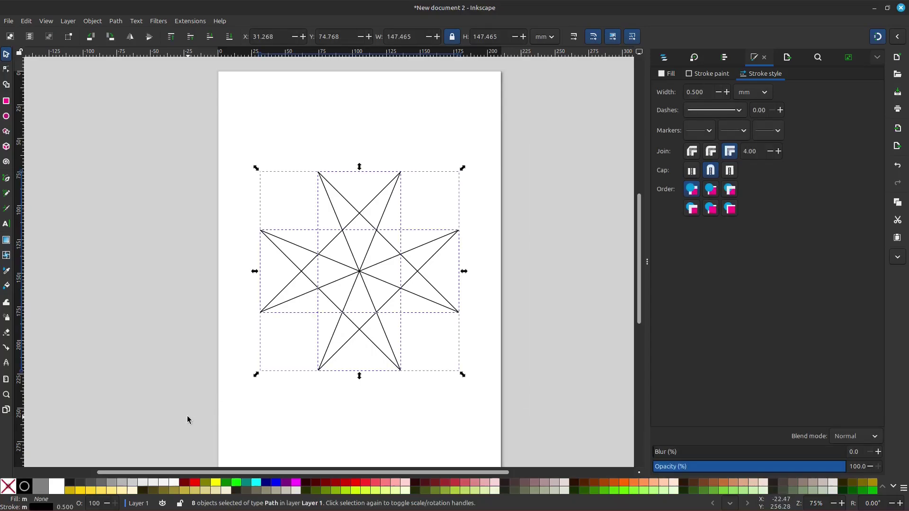
left_click(6, 86)
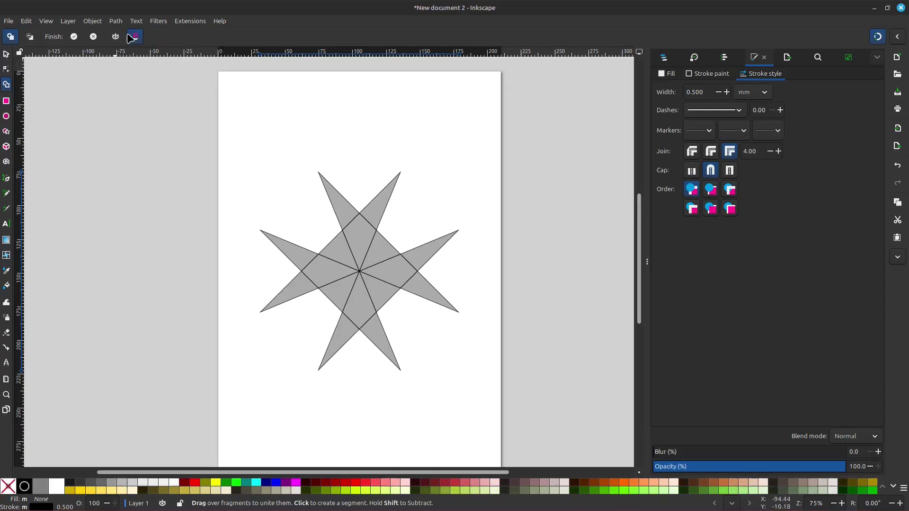
scroll(351, 318, "up", 1, "ctrl")
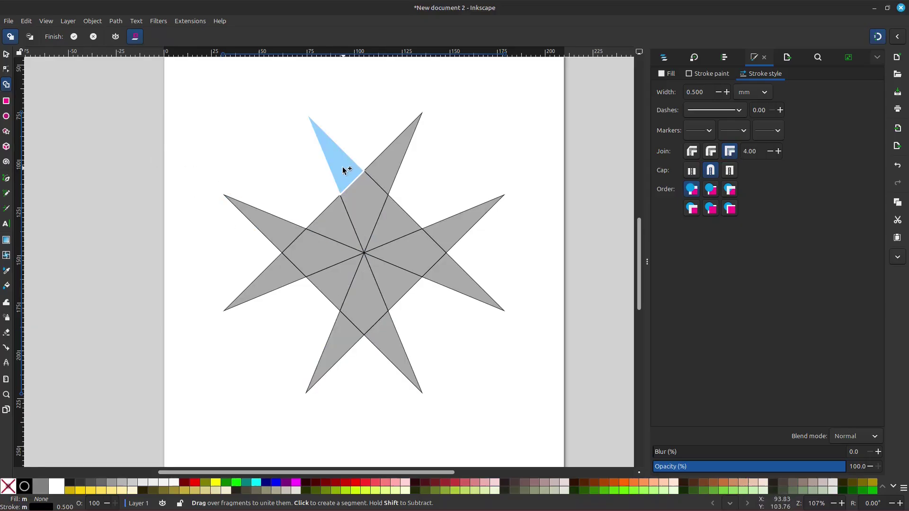
mouse_move(344, 170)
left_mouse_down()
mouse_move(359, 203)
mouse_move(375, 176)
left_mouse_up()
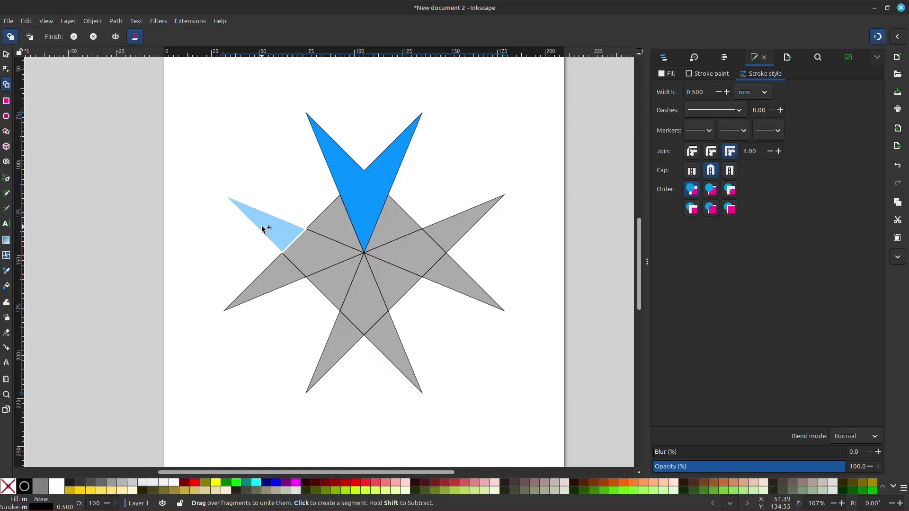
mouse_move(265, 230)
left_mouse_down()
mouse_move(308, 244)
mouse_move(275, 262)
mouse_move(318, 290)
left_mouse_up()
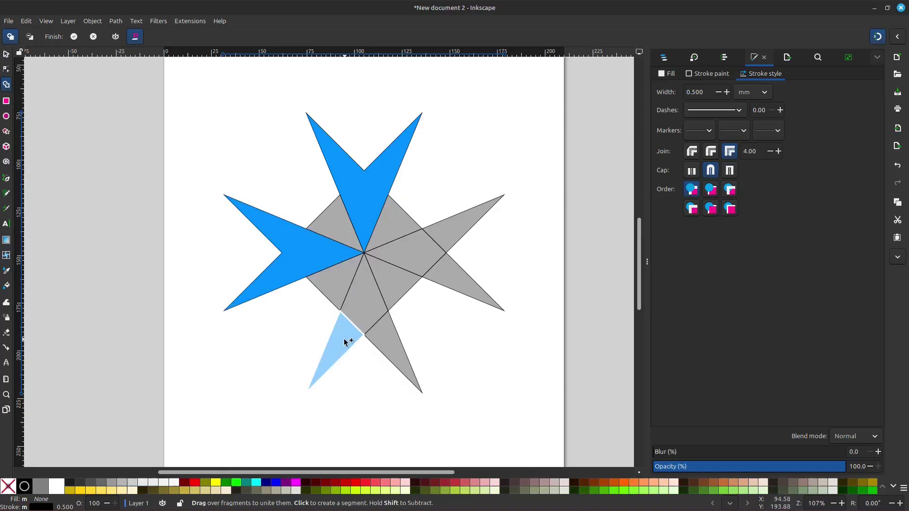
mouse_move(349, 338)
left_mouse_down()
mouse_move(357, 307)
mouse_move(379, 333)
left_mouse_up()
mouse_move(479, 209)
left_mouse_down()
mouse_move(419, 247)
mouse_move(442, 271)
left_mouse_up()
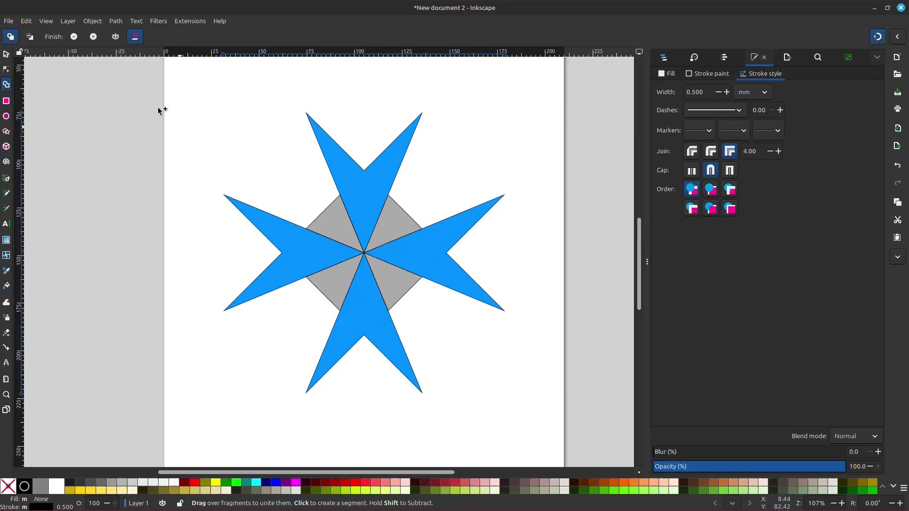
left_click(74, 37)
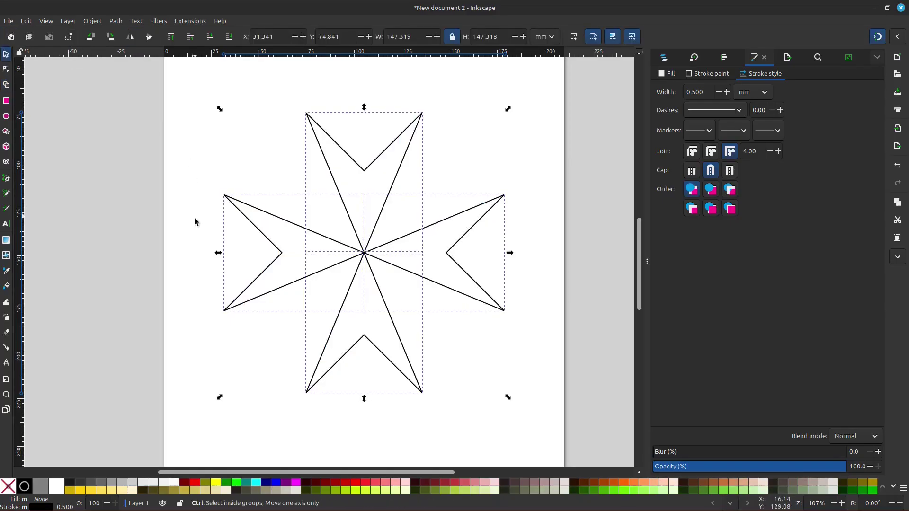
- Remove the stroke from the four cross arms
scroll(196, 220, "down", 2)
scroll(340, 475, "left", 1)
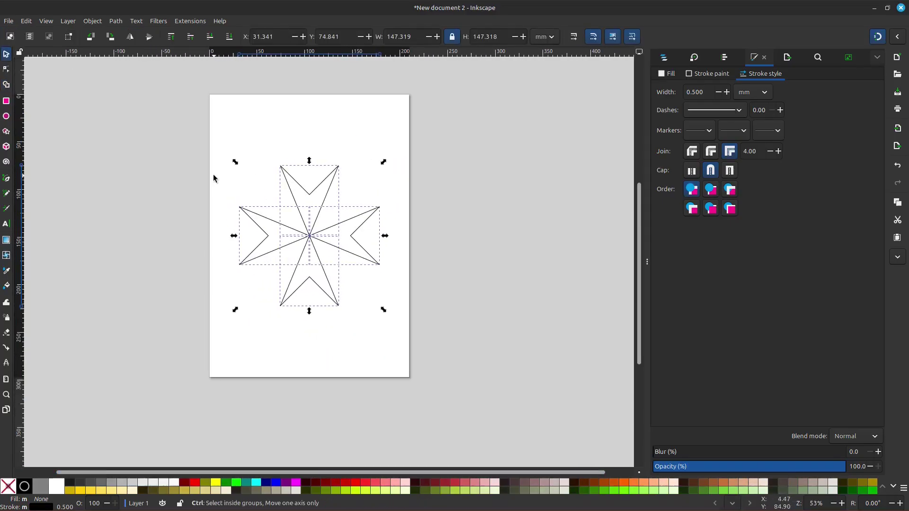
scroll(213, 175, "up", 1)
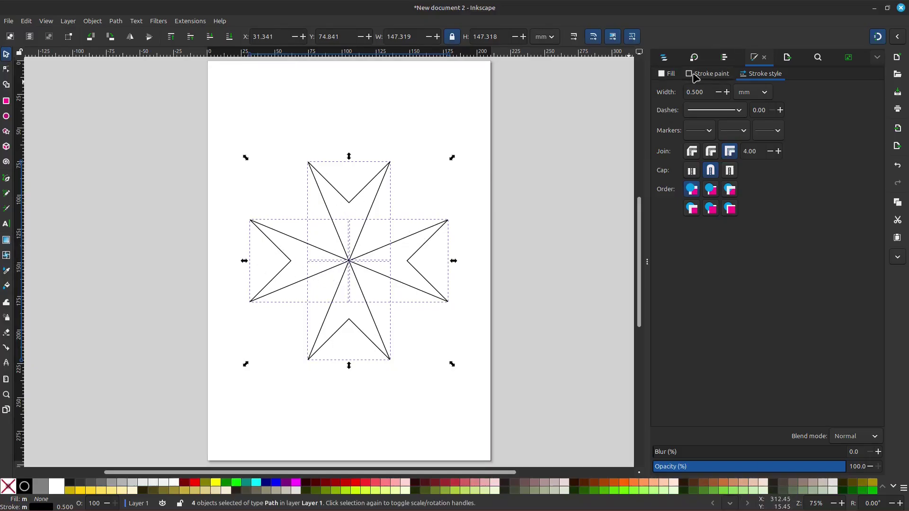
left_click(707, 73)
left_click(660, 88)
- Give the four cross arms a flat dark red fill and deselect them
left_click(668, 74)
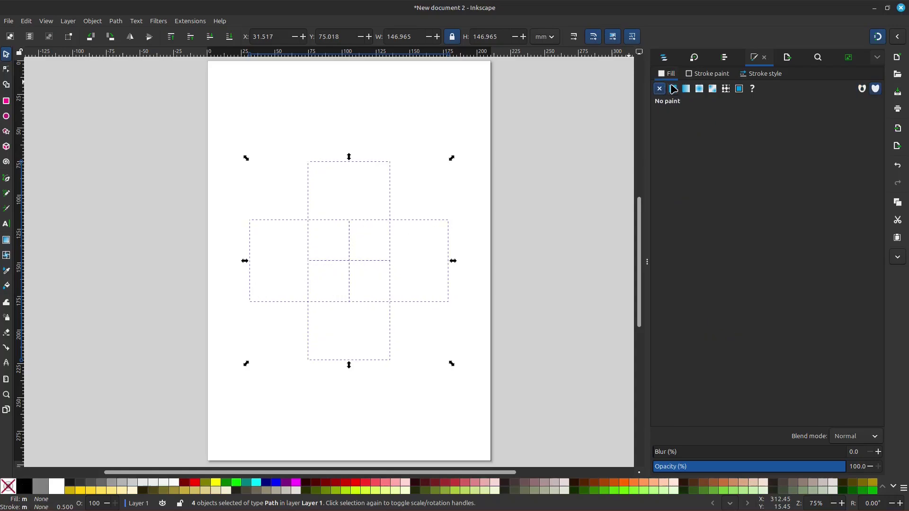
left_click(672, 88)
left_click_drag(821, 220, 823, 221)
left_click(556, 221)
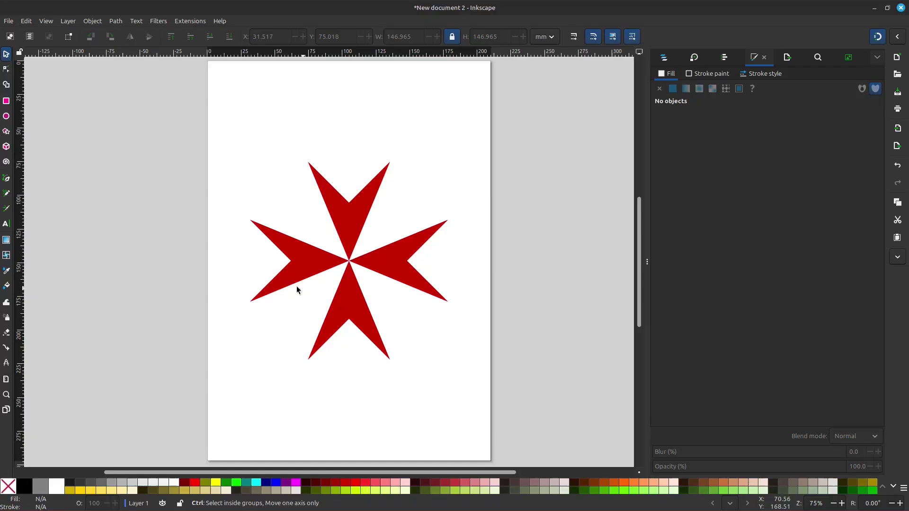
scroll(311, 260, "up", 1, "ctrl")
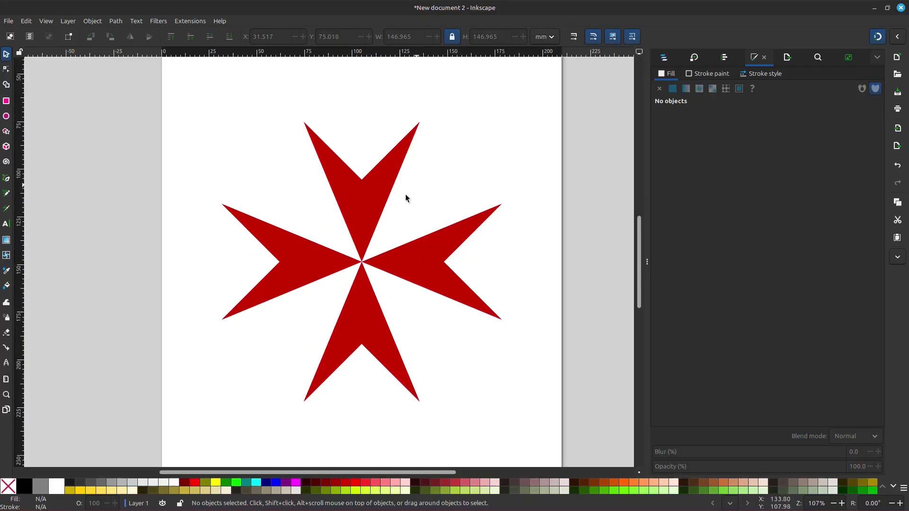